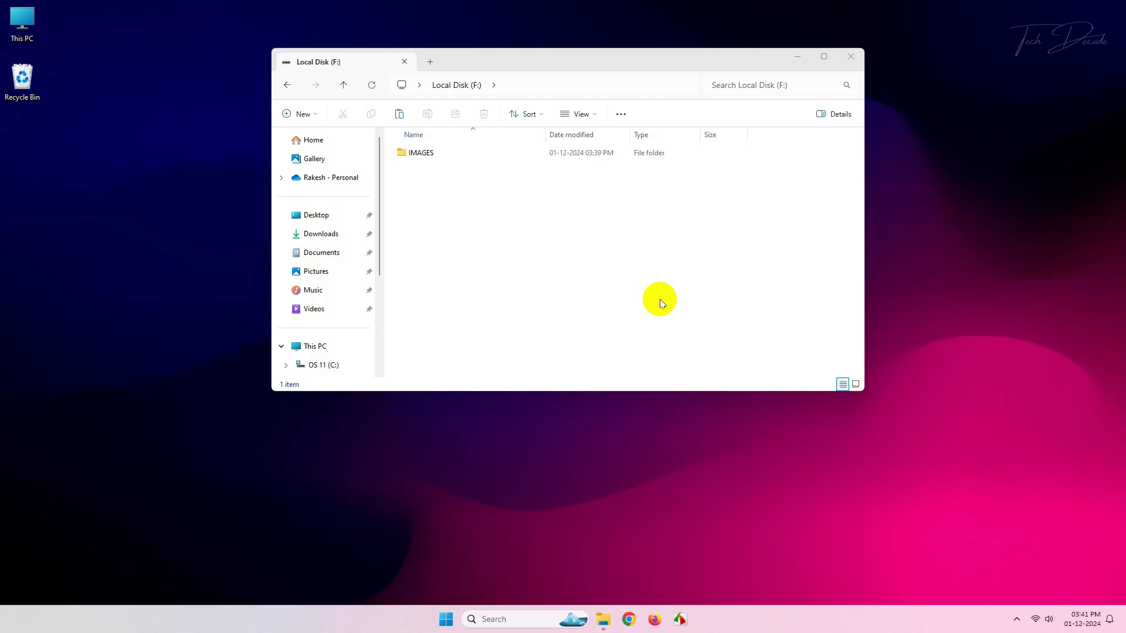
Bring up the Security permissions in the IMAGES folder's Properties on Local Disk (F:)
right_click(421, 152)
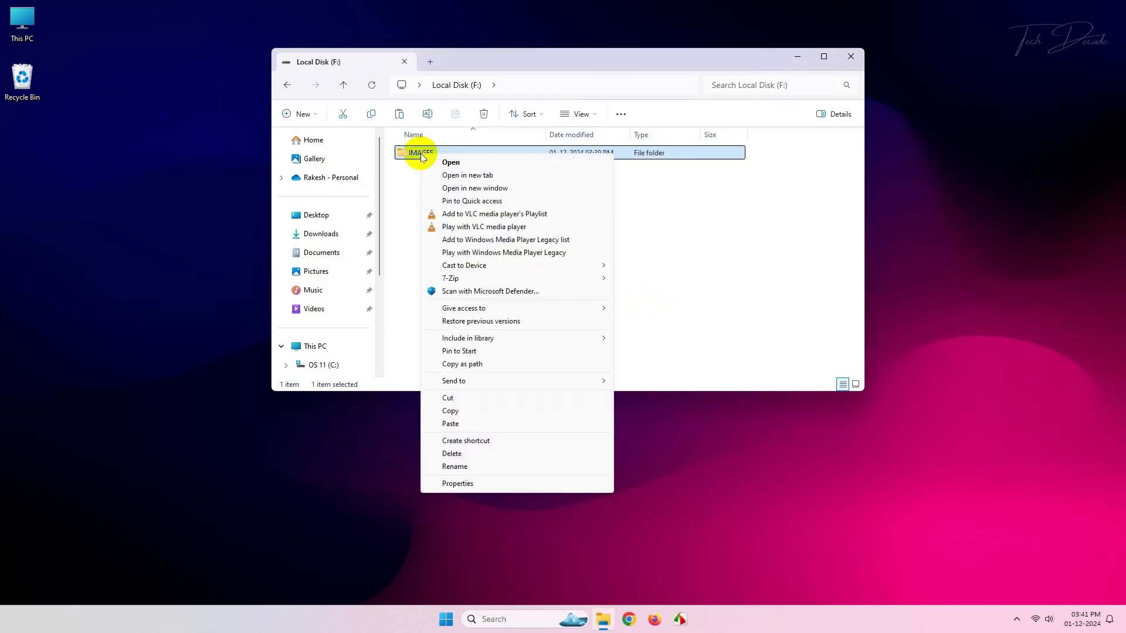
click(467, 483)
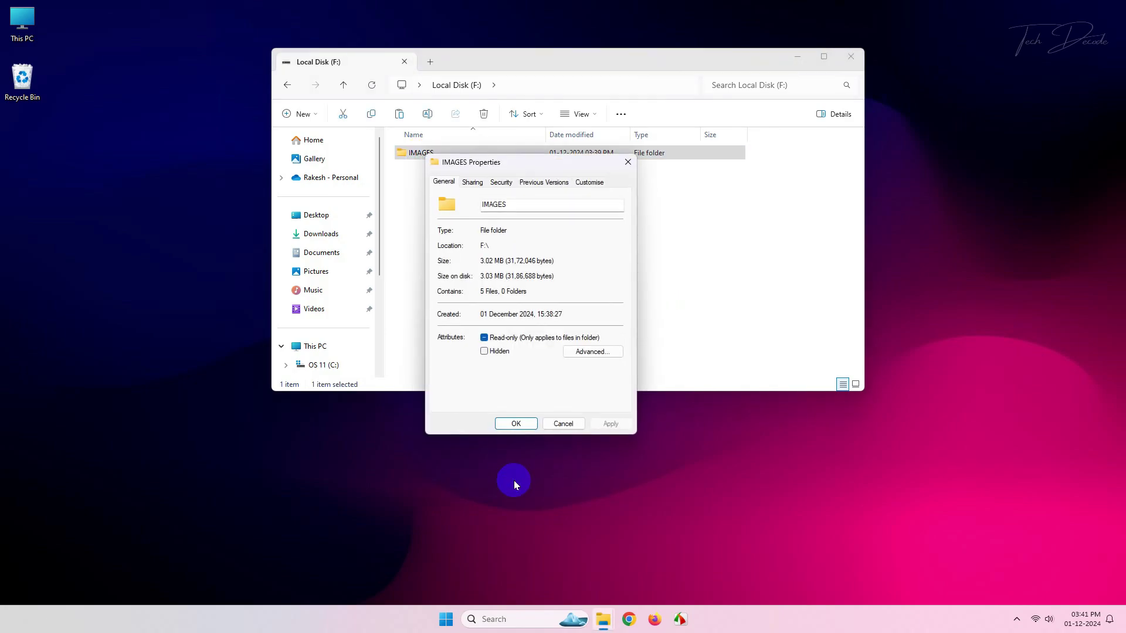
click(500, 182)
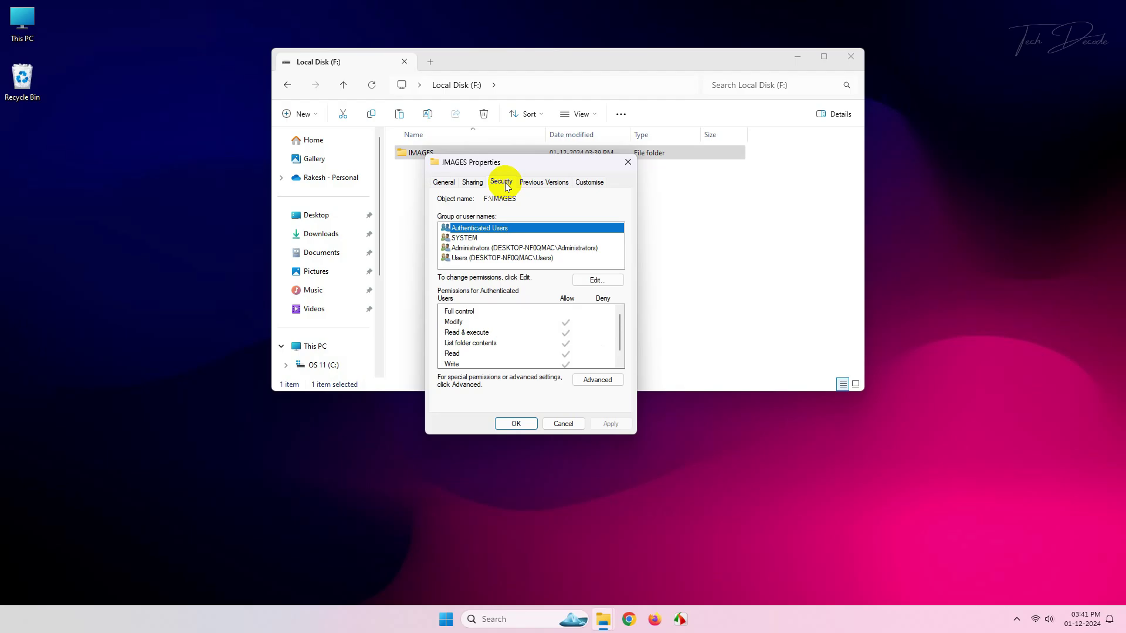
In Advanced security, enable 'Replace all child object permission entries' and disable inheritance, converting entries to explicit
click(596, 379)
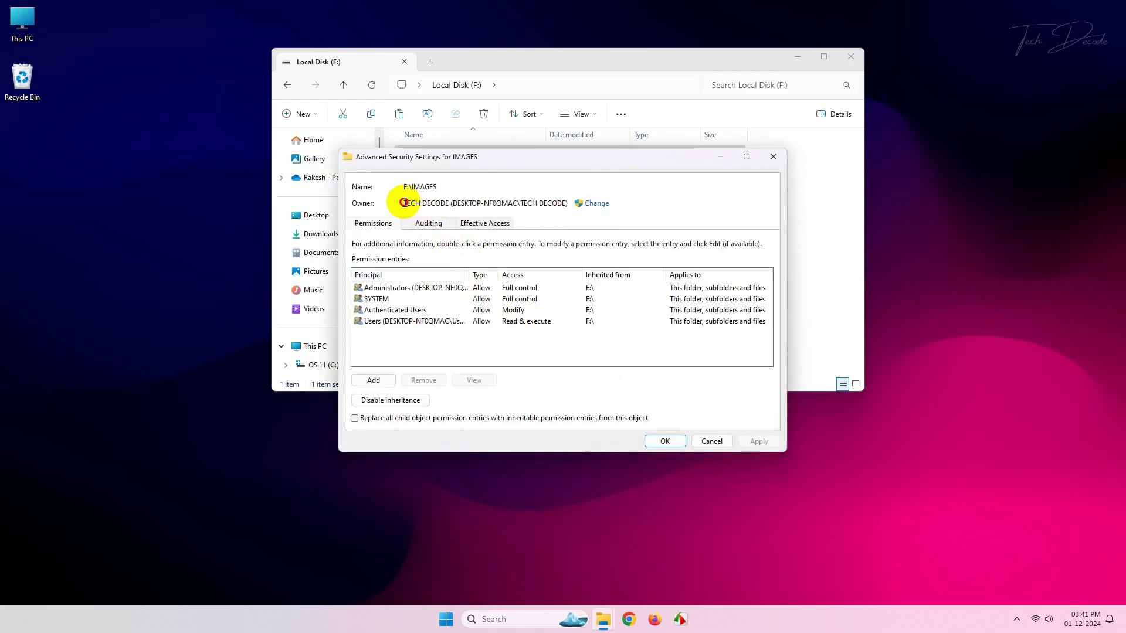
drag(403, 204, 464, 203)
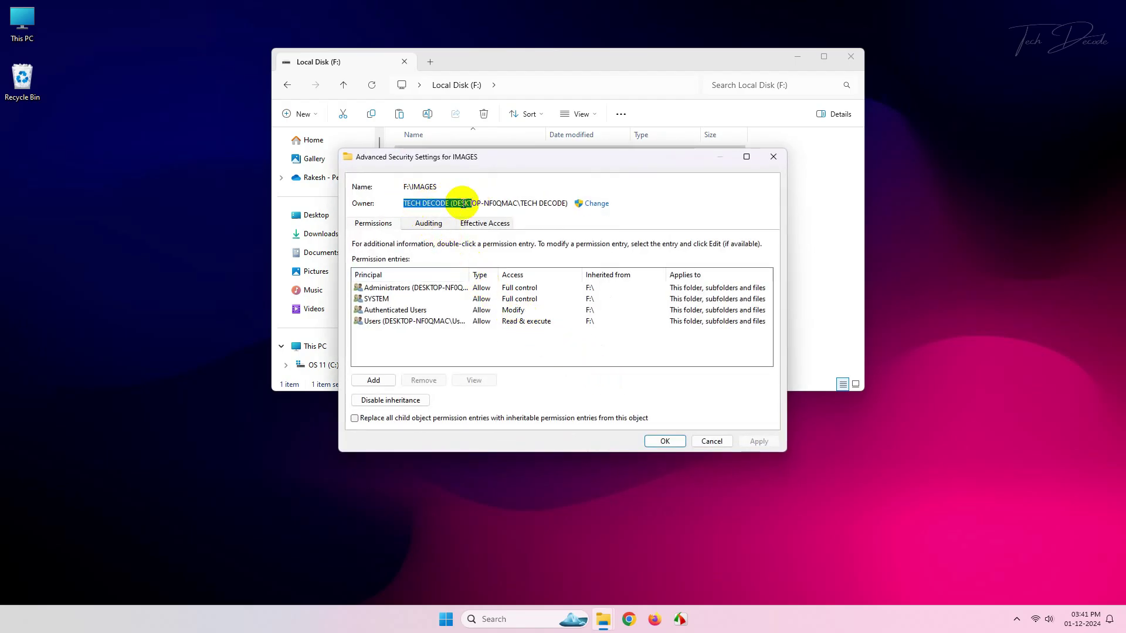
click(394, 419)
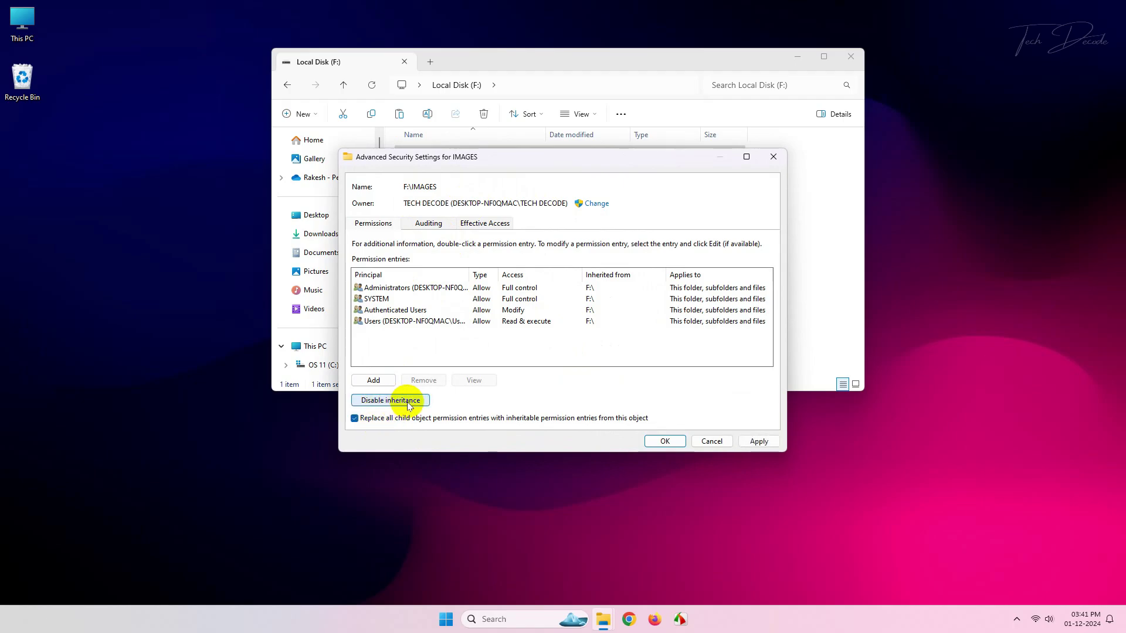
click(390, 400)
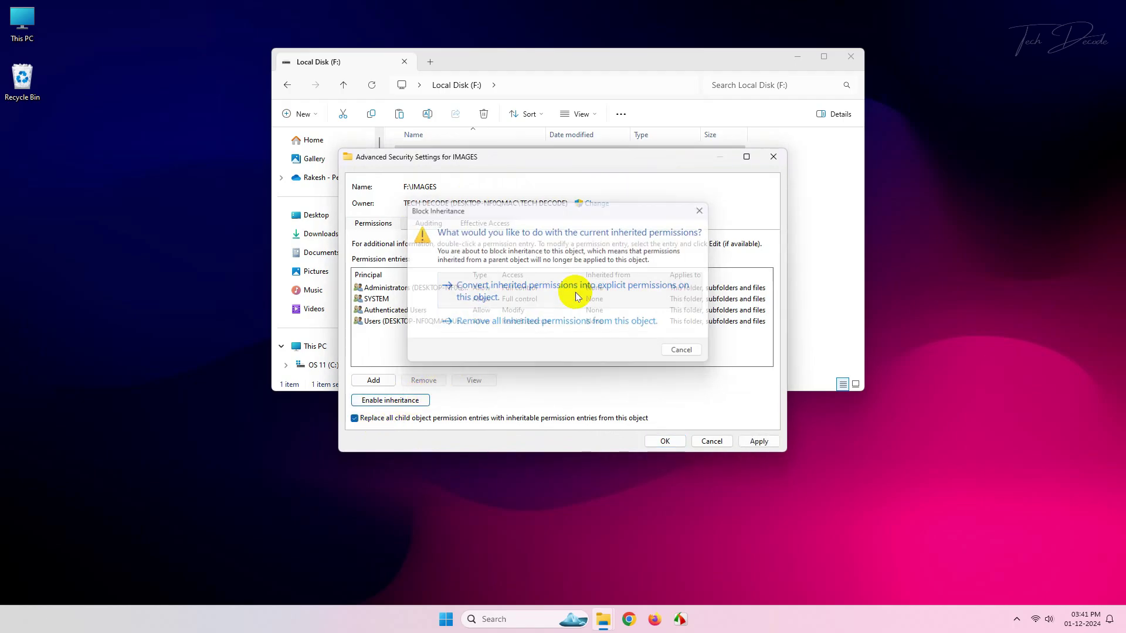
Apply the new permissions, confirm replacing them on the folder's contents, and close Advanced security
click(744, 439)
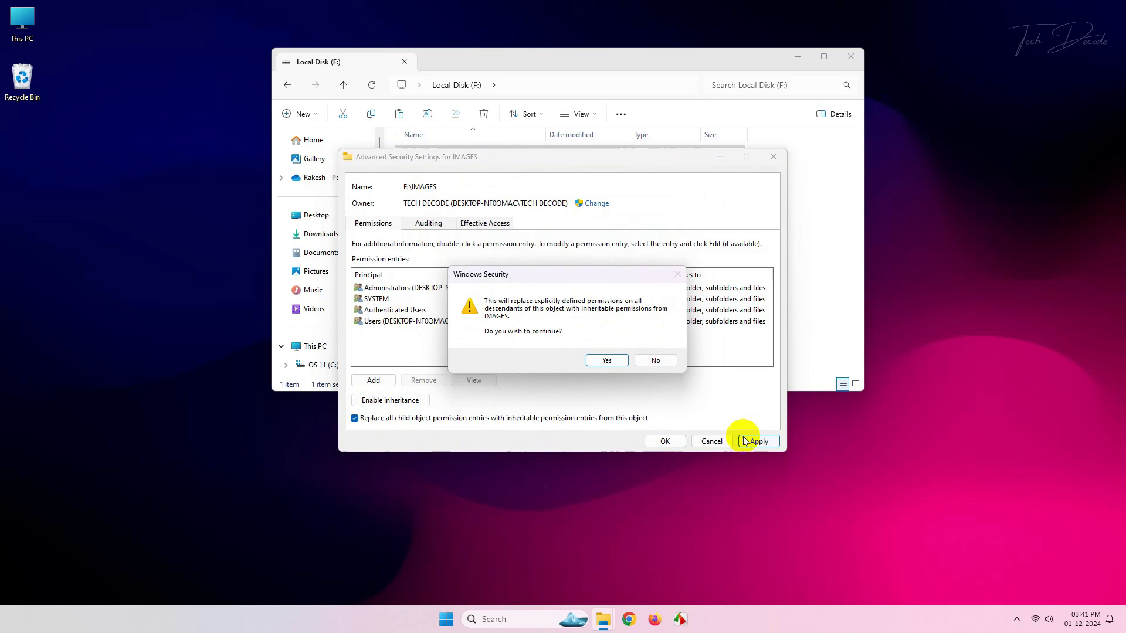
click(608, 360)
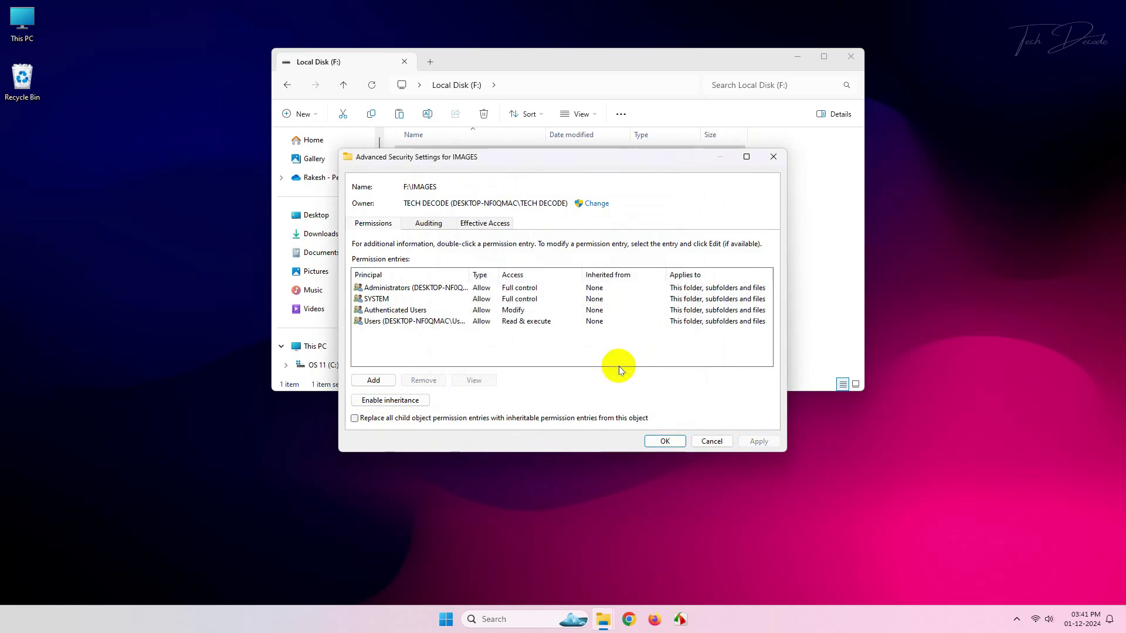
click(659, 442)
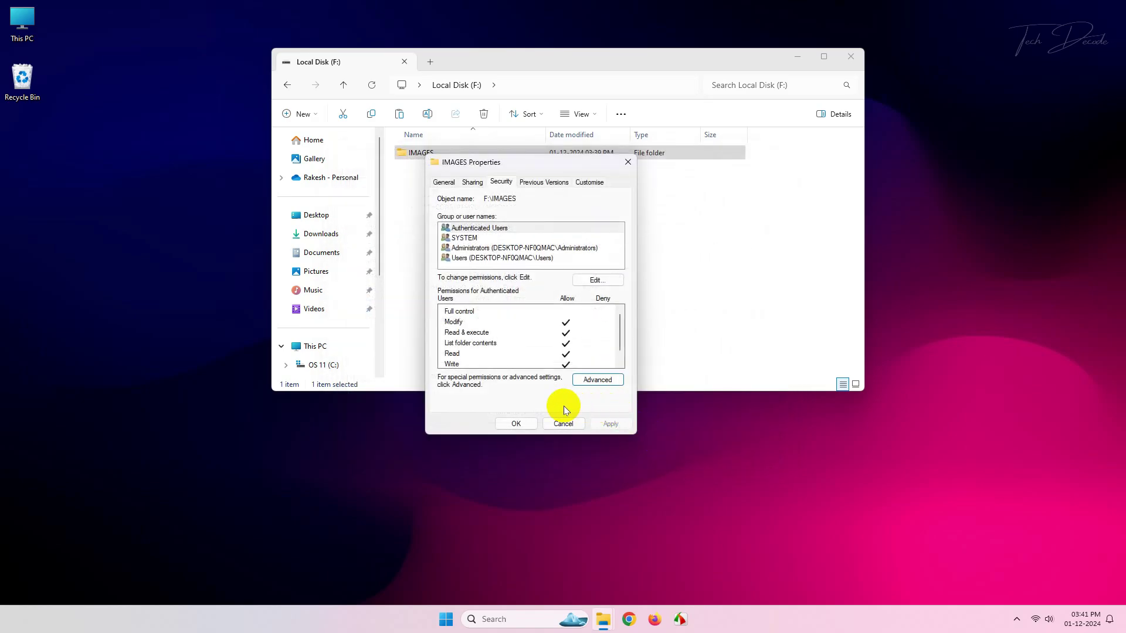
Close Properties and look inside IMAGES to confirm its five images are still accessible
click(517, 424)
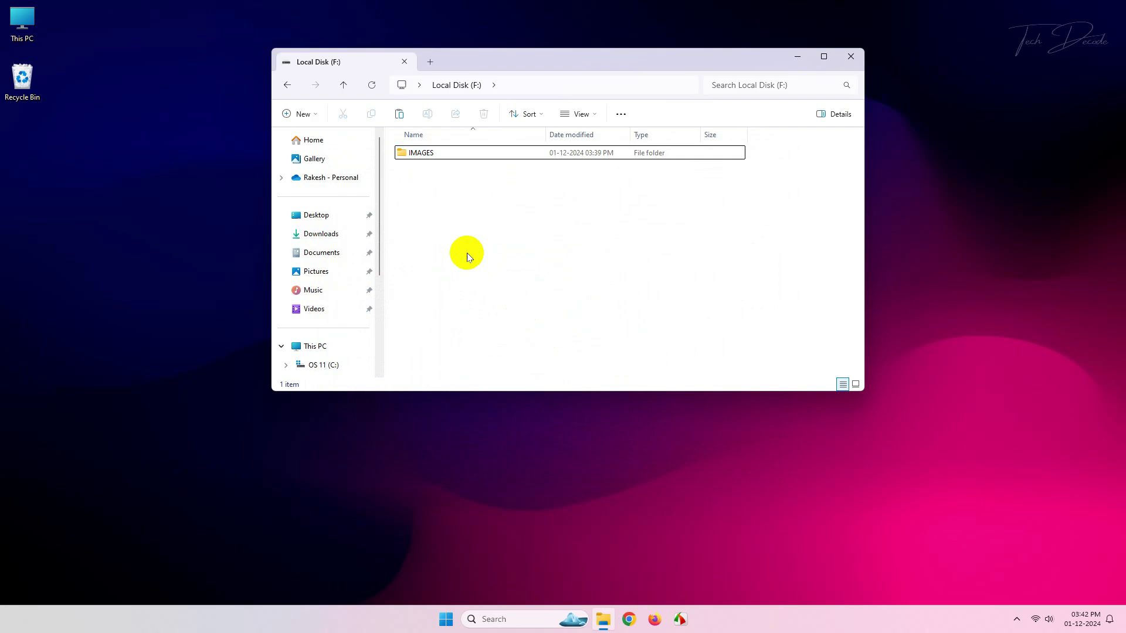
click(422, 153)
double_click(429, 157)
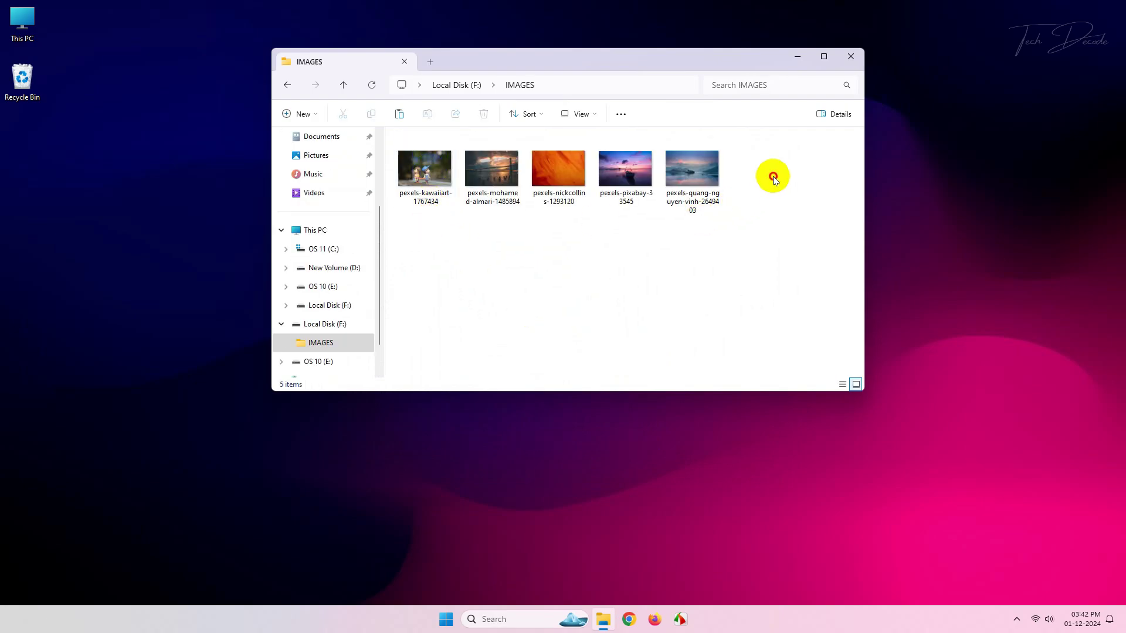
drag(774, 176, 435, 184)
click(524, 226)
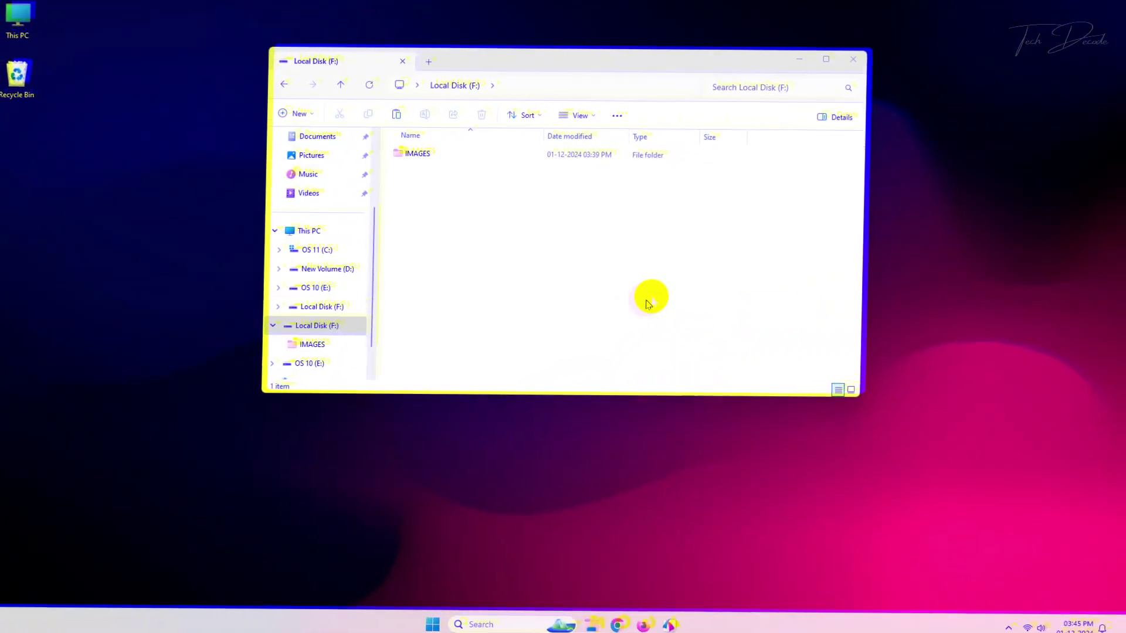
Copy the IMAGES folder from the Local Disk (F:) listing
click(420, 157)
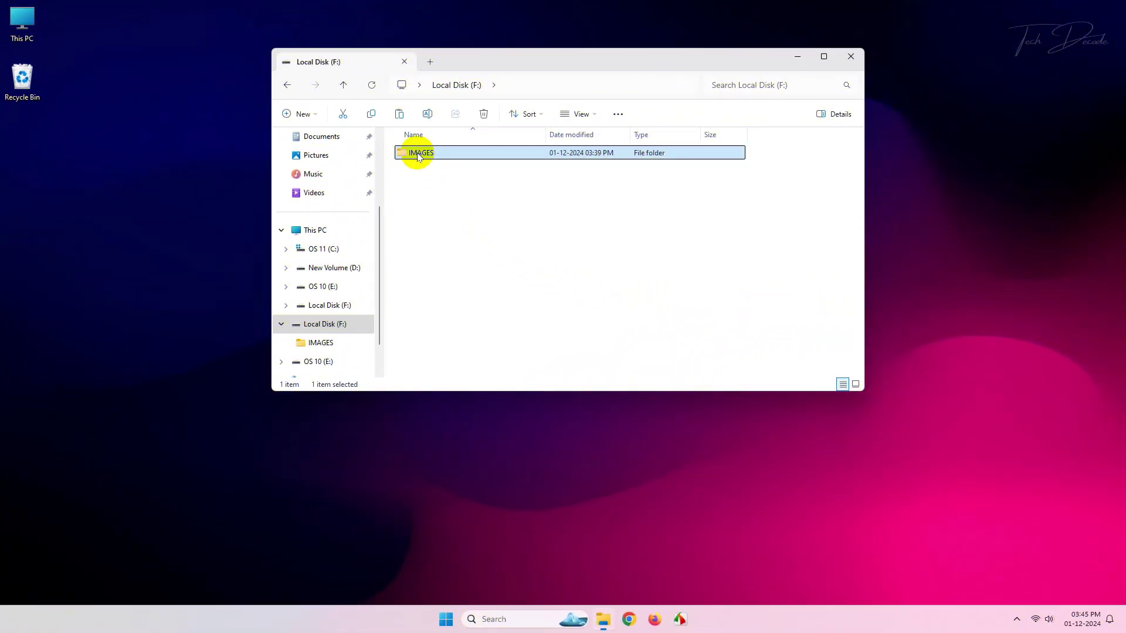
right_click(421, 157)
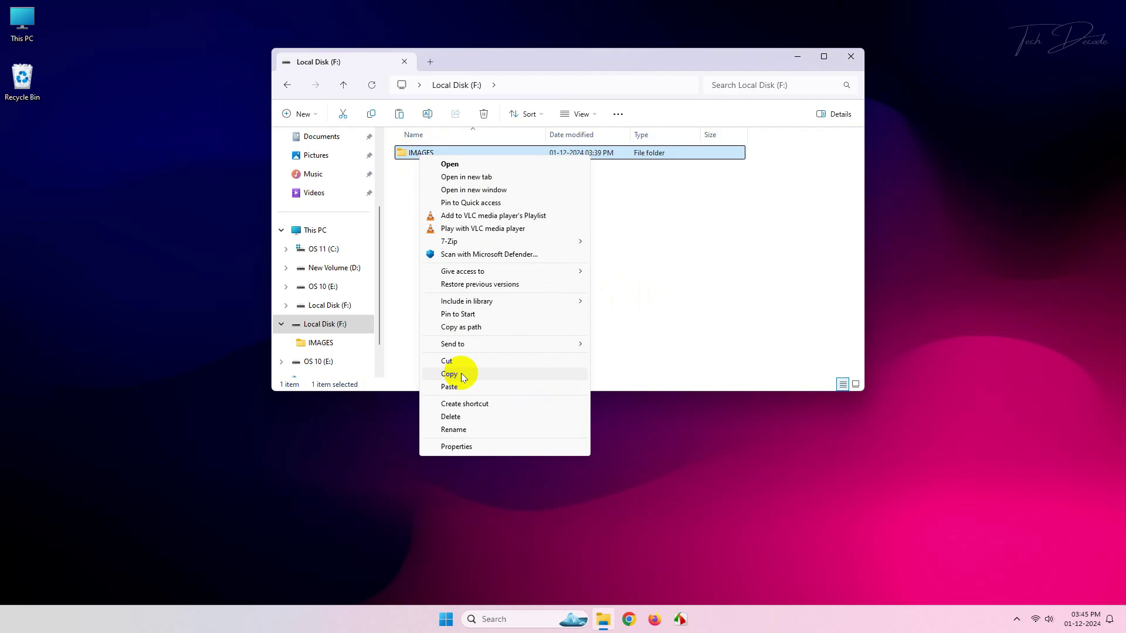
click(501, 374)
Paste IMAGES onto the desktop and move its icon under the Recycle Bin
right_click(89, 226)
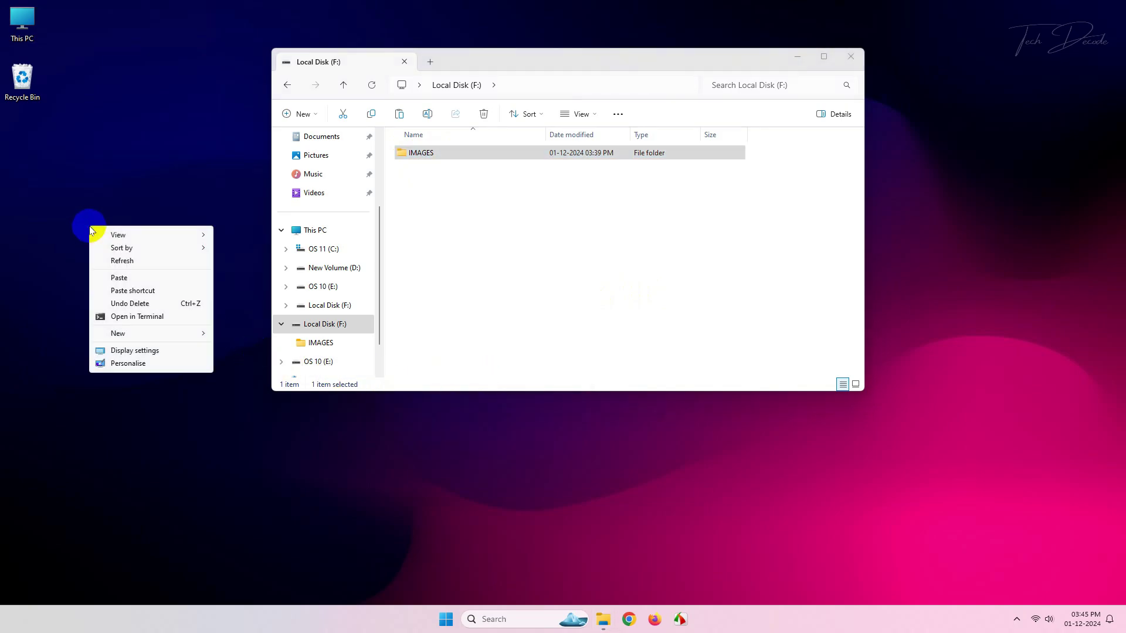
click(104, 276)
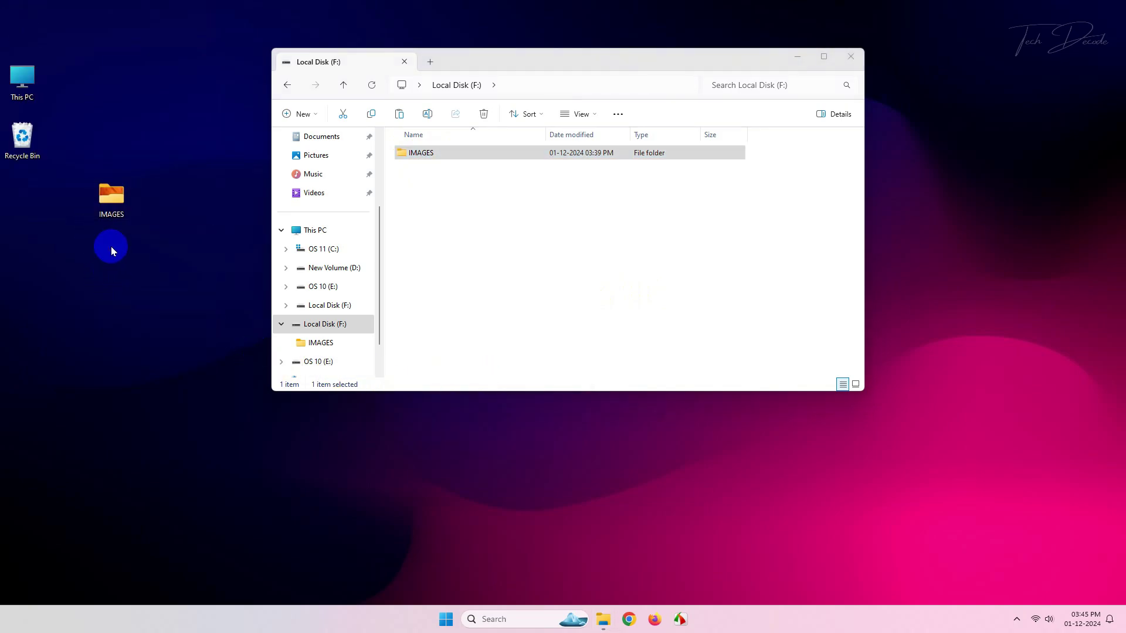
drag(111, 197, 30, 182)
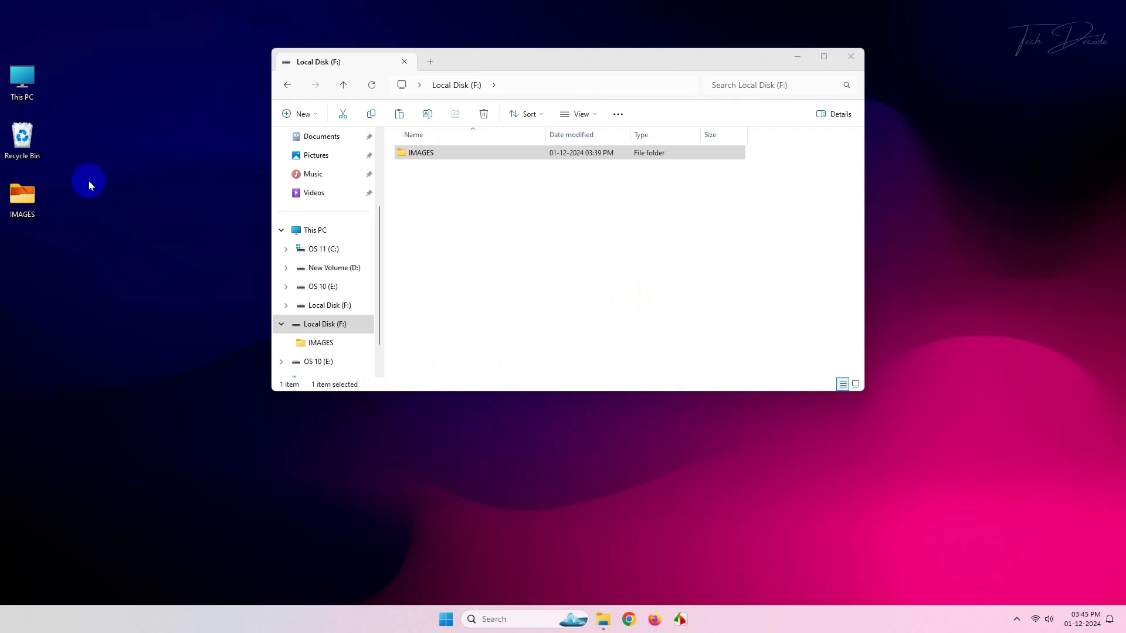
Delete IMAGES from Local Disk (F:) and copy the desktop IMAGES folder
right_click(437, 153)
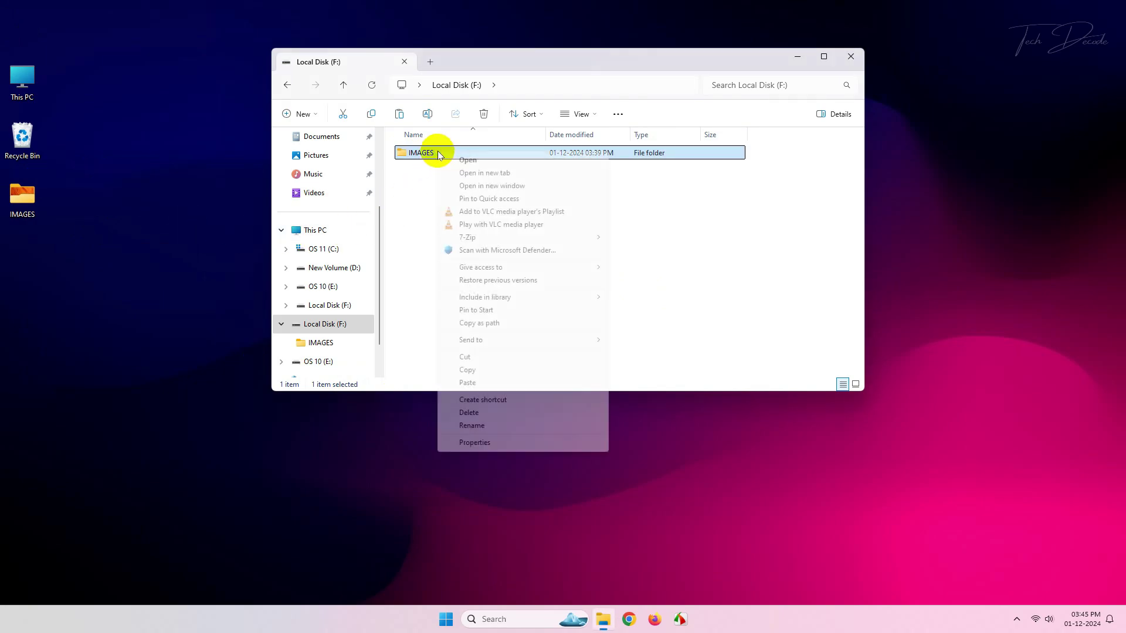
click(470, 412)
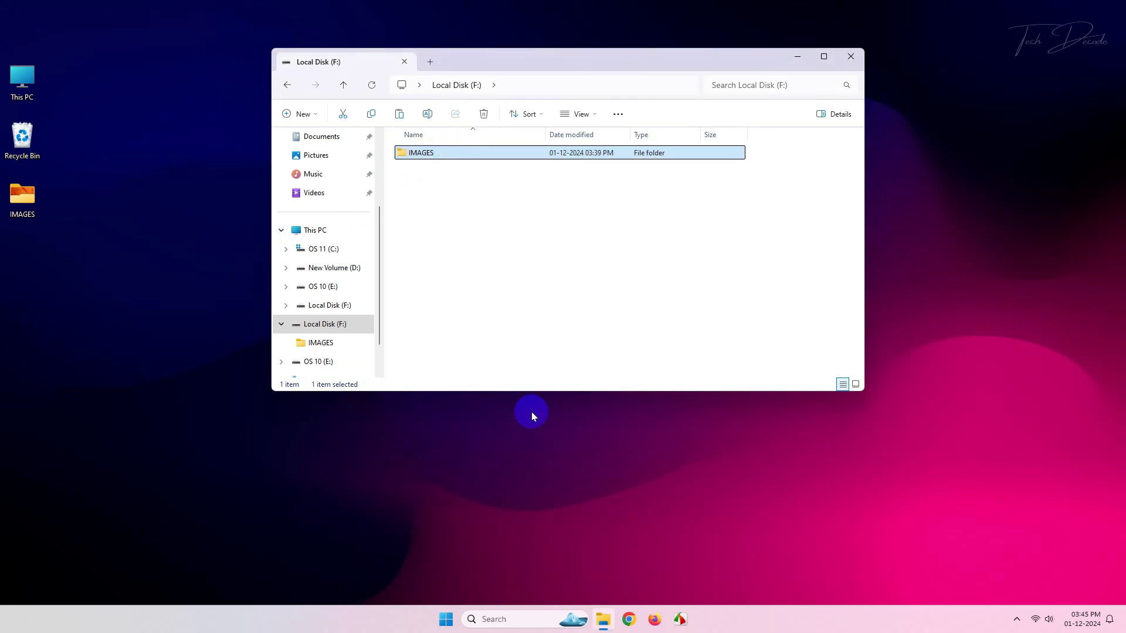
right_click(35, 191)
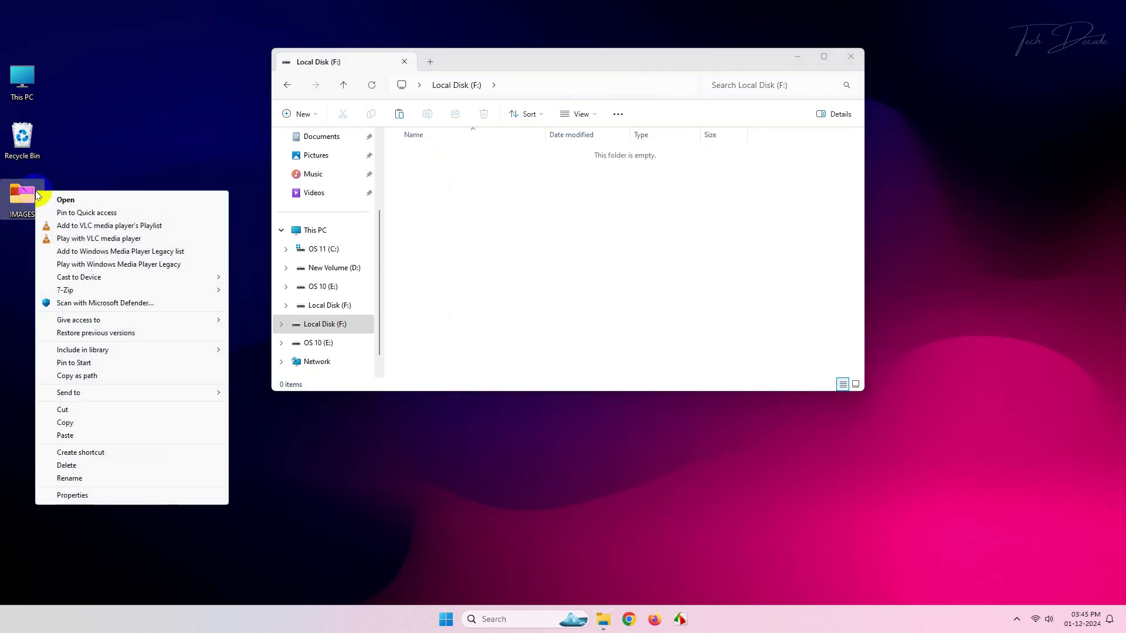
click(71, 424)
Paste the desktop IMAGES copy into the empty Local Disk (F:) listing
right_click(465, 202)
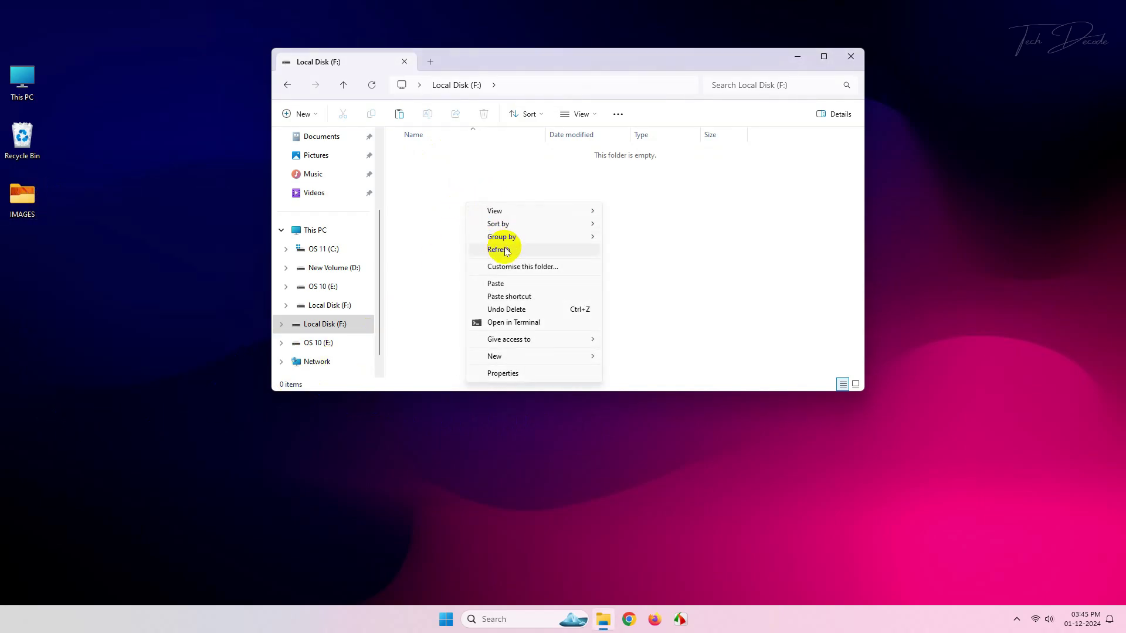
click(494, 283)
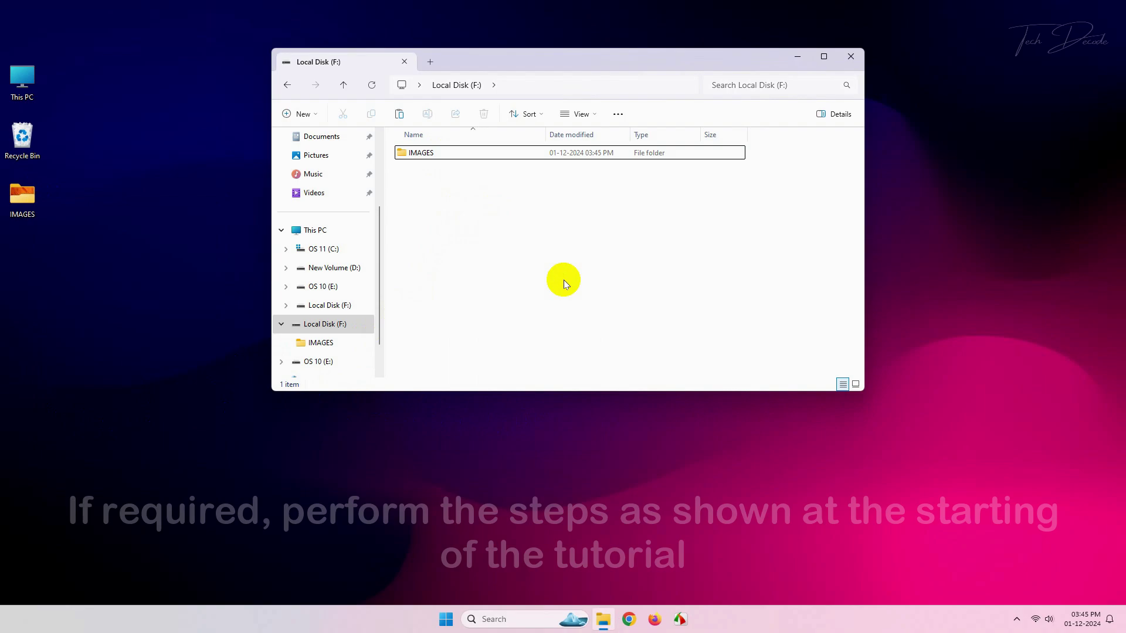
Open the recopied IMAGES folder showing all five picture files present
double_click(463, 155)
click(425, 176)
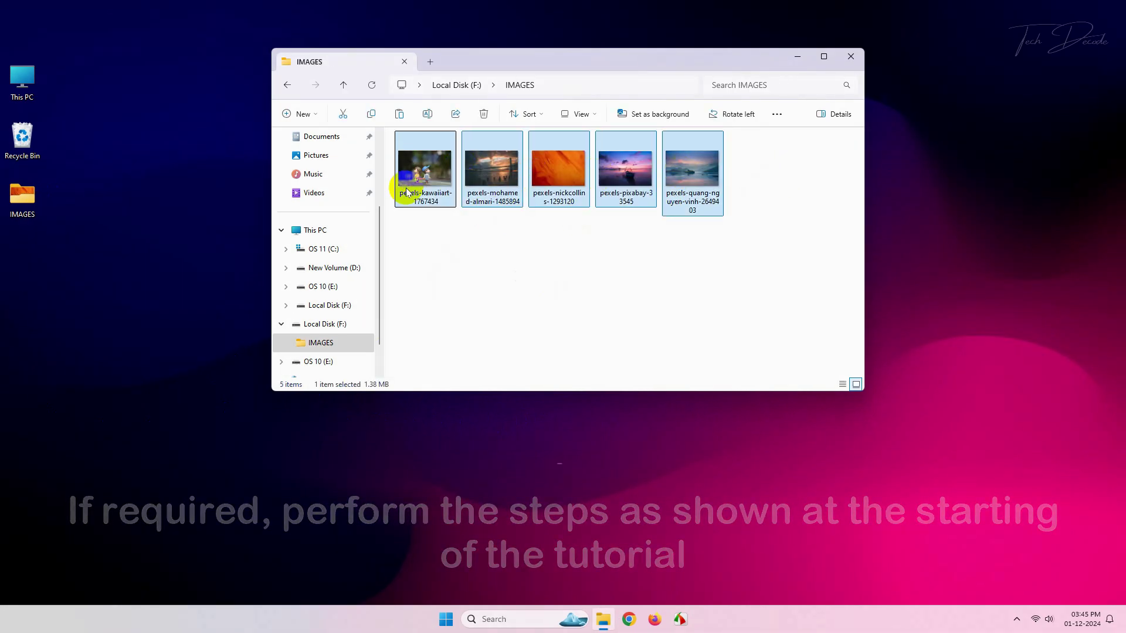
click(466, 229)
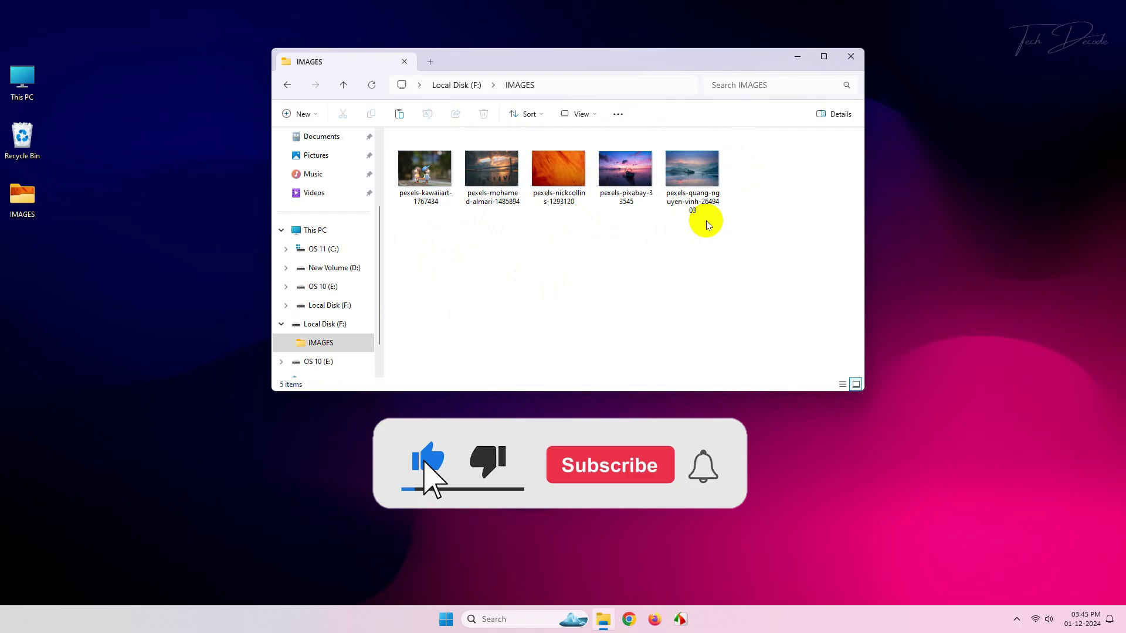